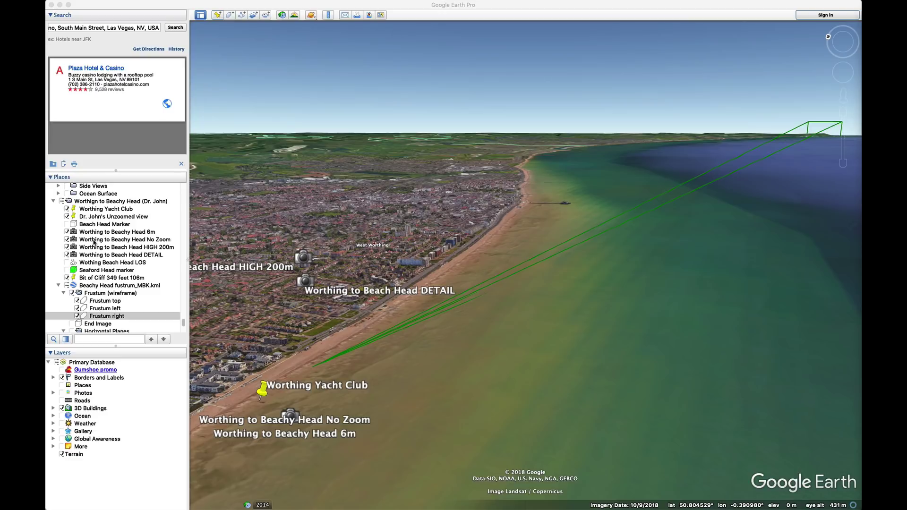
Step: Compare the Worthing to Beach Head DETAIL photo view with the paused video frames in the browser, and return to Google Earth Pro
double_click(129, 255)
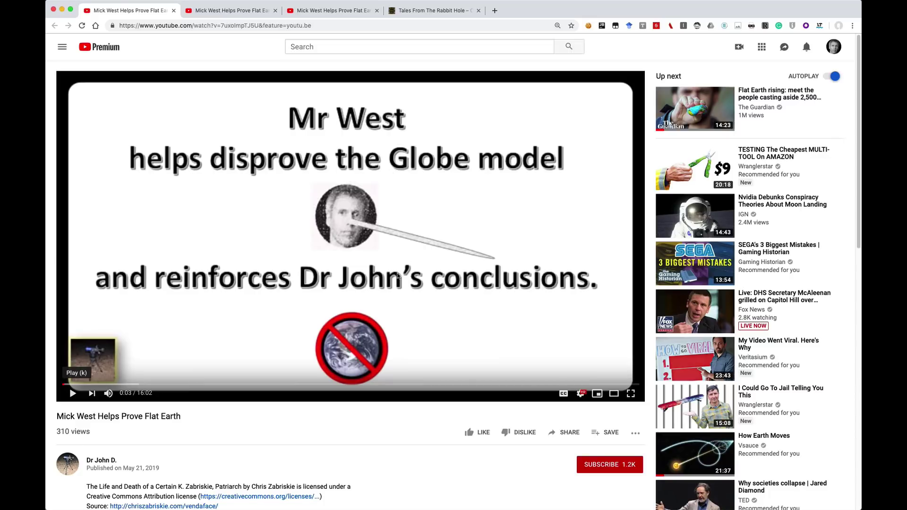
left_click(245, 11)
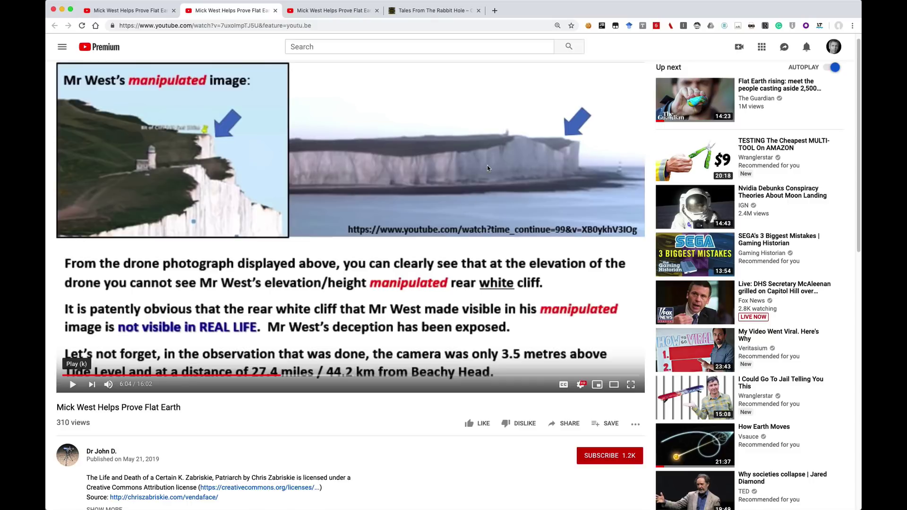
left_click(331, 11)
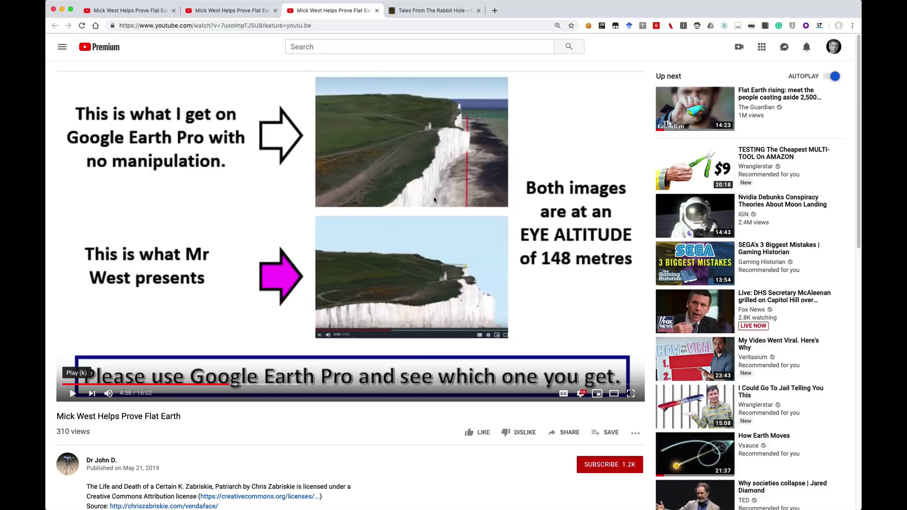
key("super+Tab")
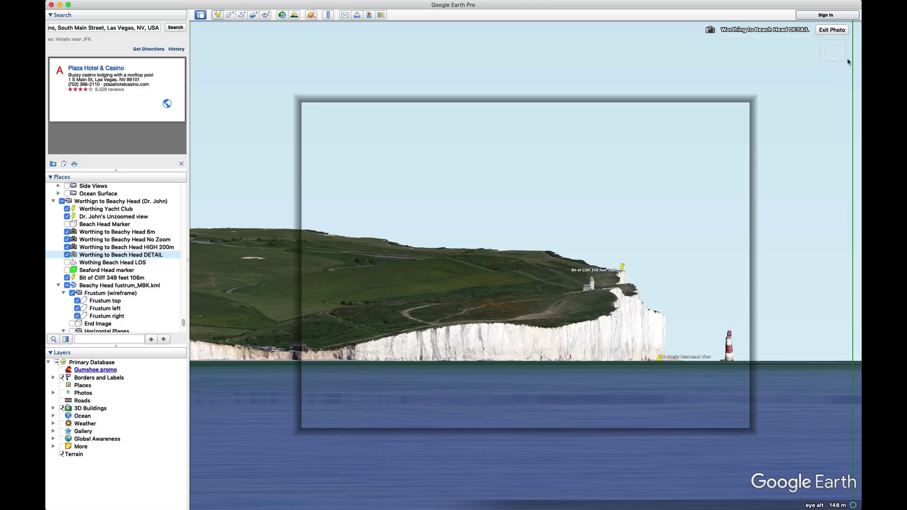
Step: Leave the photo view, fly to the Unzoomed view placemark and examine the Beachy Head cliffs and the coast around them
left_click(832, 29)
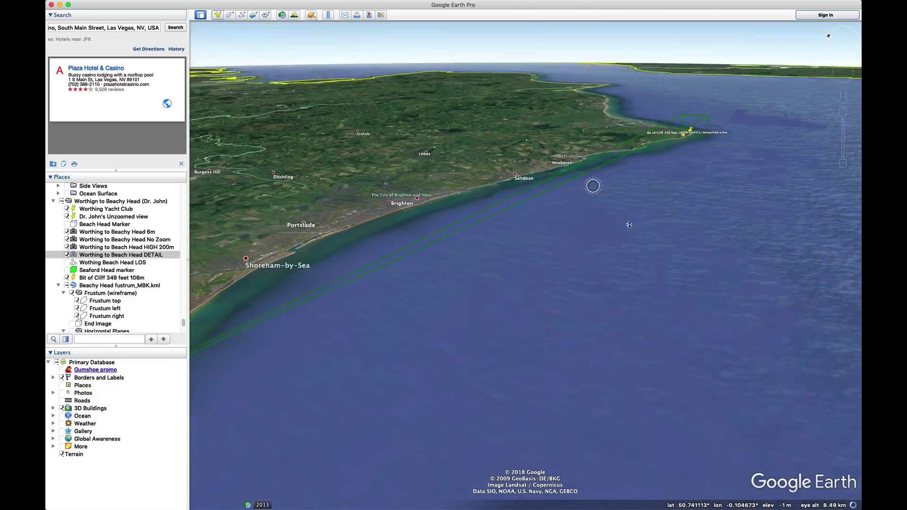
double_click(111, 217)
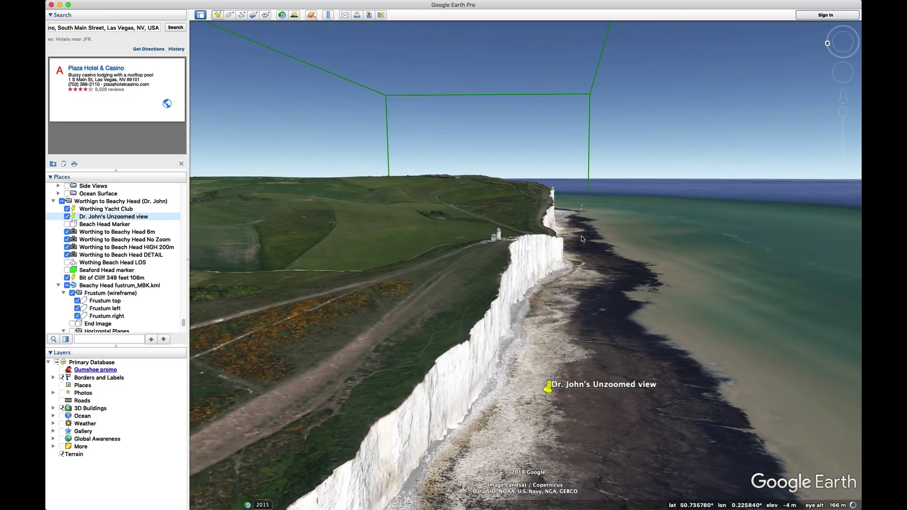
scroll(600, 316, "down", 5)
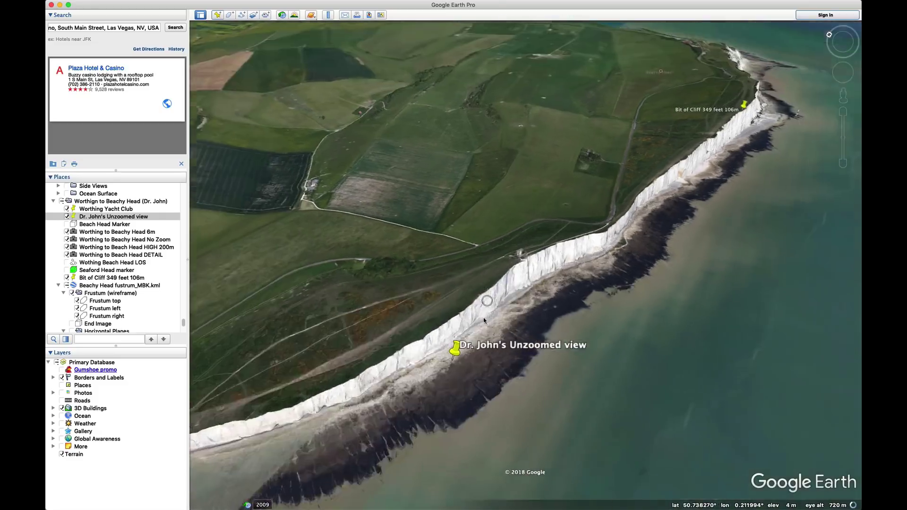
scroll(484, 321, "down", 3)
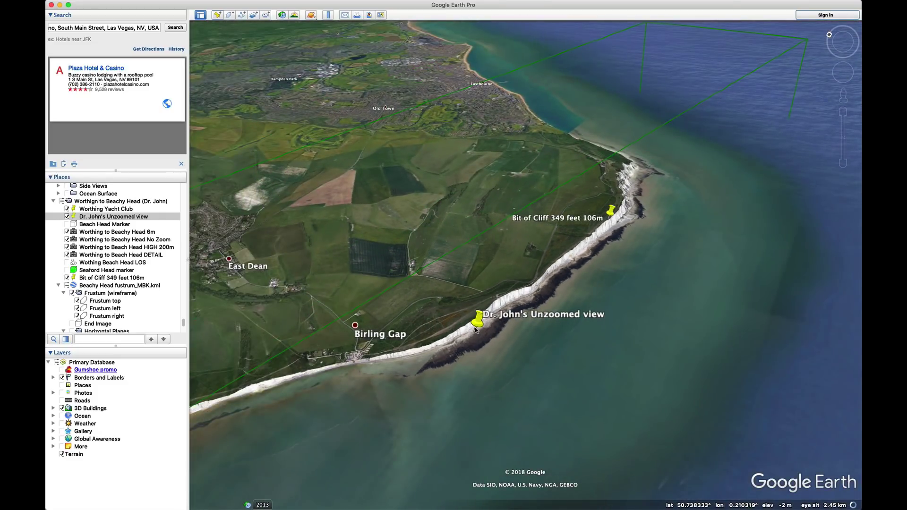
scroll(476, 329, "down", 5)
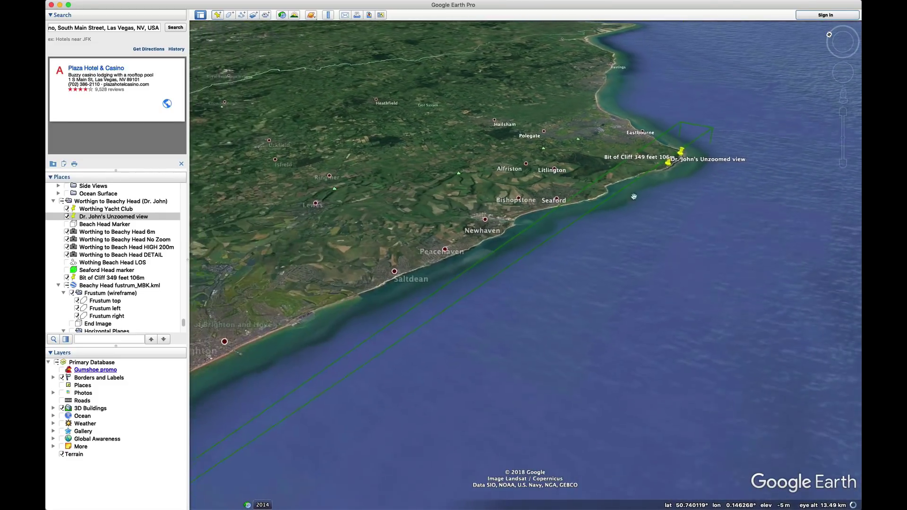
Step: Examine the shoreline around the Worthing Yacht Club placemark and view the Worthing to Beach Head DETAIL photo
left_click_drag(633, 196, 568, 311)
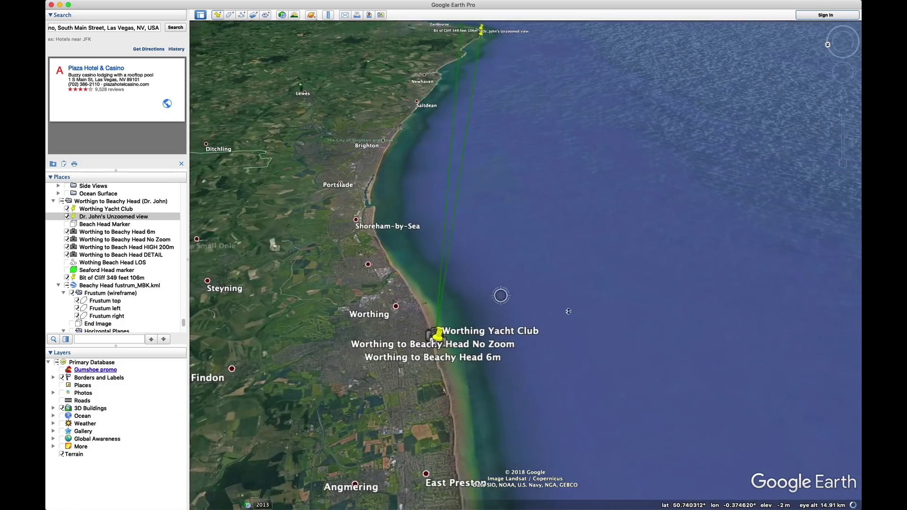
scroll(568, 311, "up", 10)
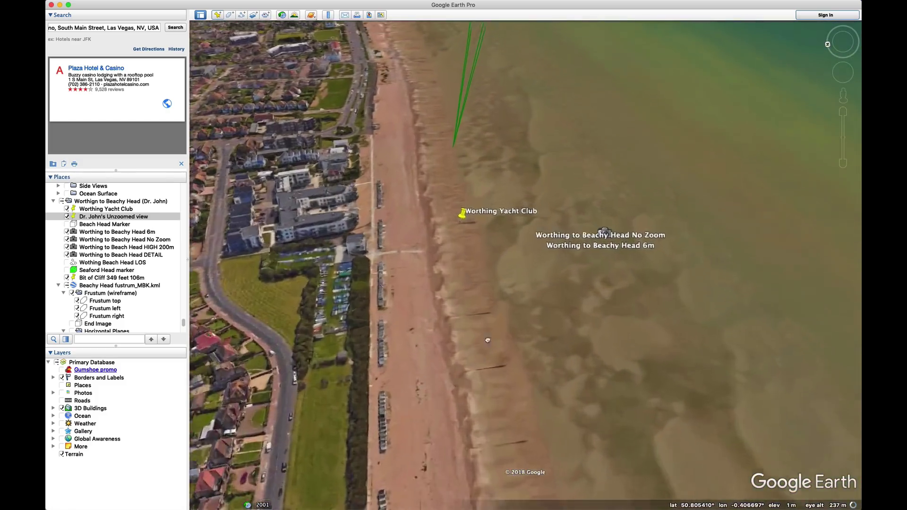
scroll(488, 340, "up", 5)
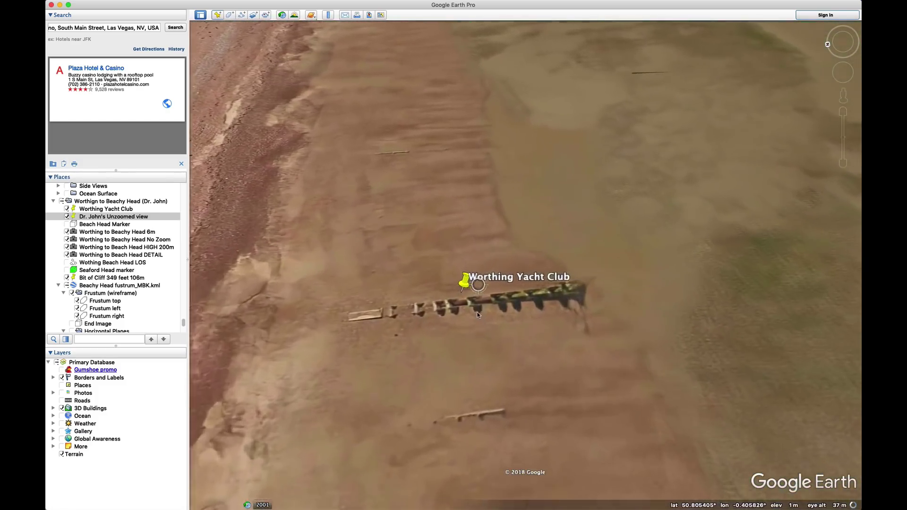
scroll(477, 315, "up", 3)
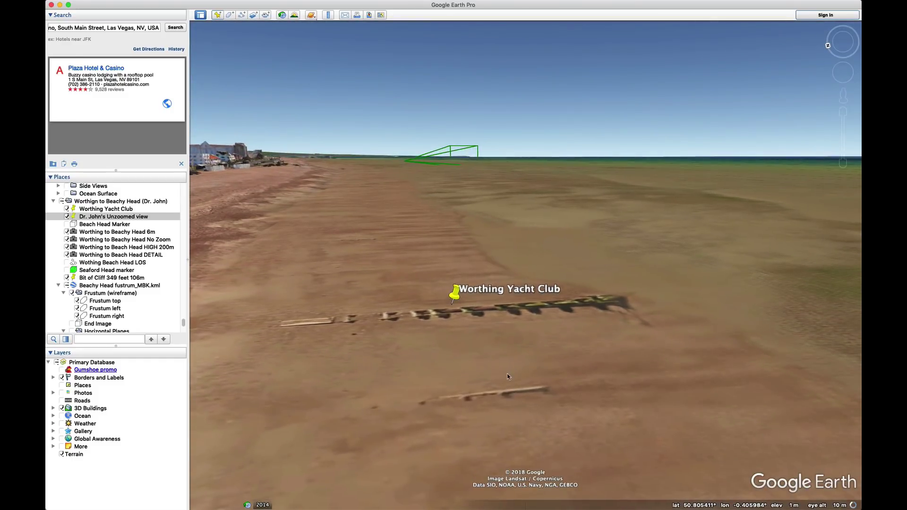
scroll(508, 376, "down", 3)
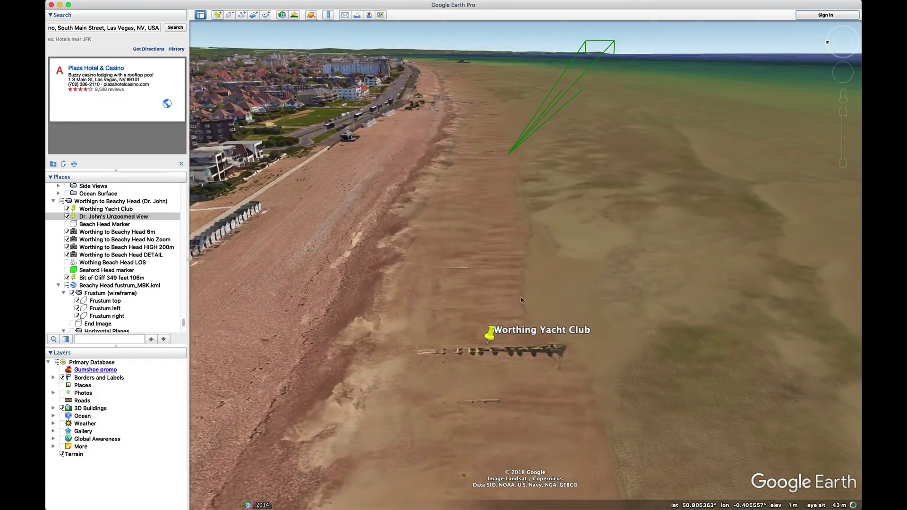
scroll(520, 299, "up", 3)
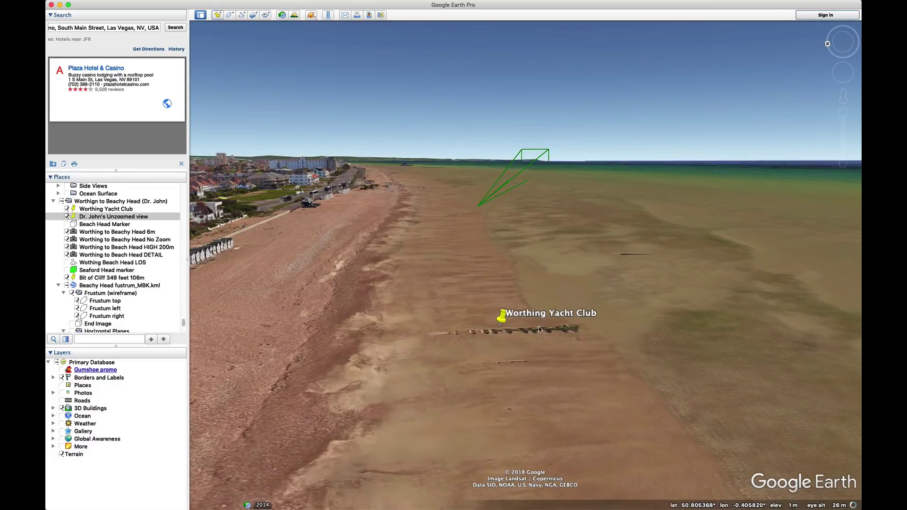
scroll(552, 312, "up", 2)
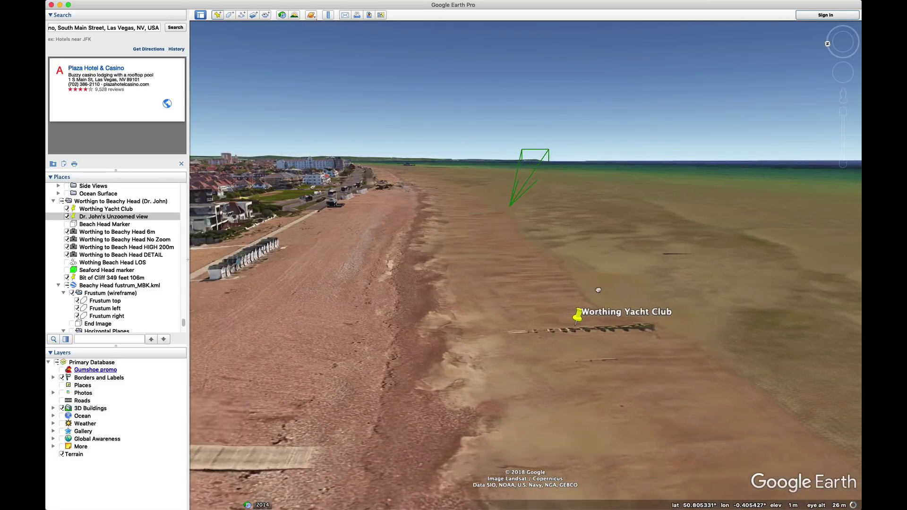
double_click(138, 256)
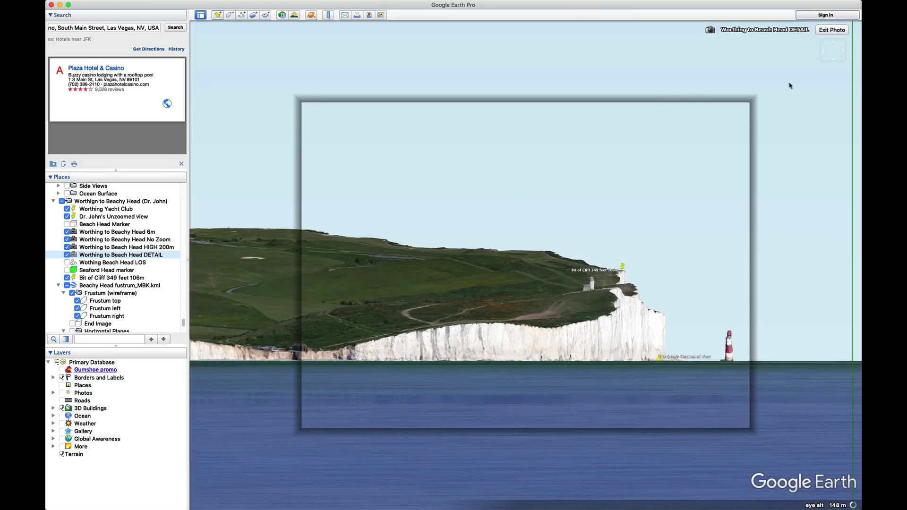
left_click(833, 30)
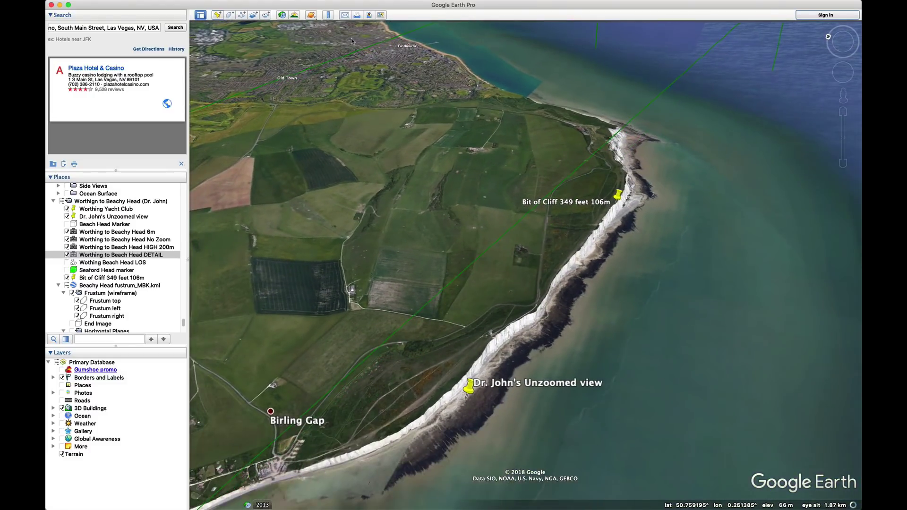
Step: Create a polygon named Marker with four corners on the fields just inland of the cliffs near Bit of Cliff 349 feet 106m
left_click(229, 15)
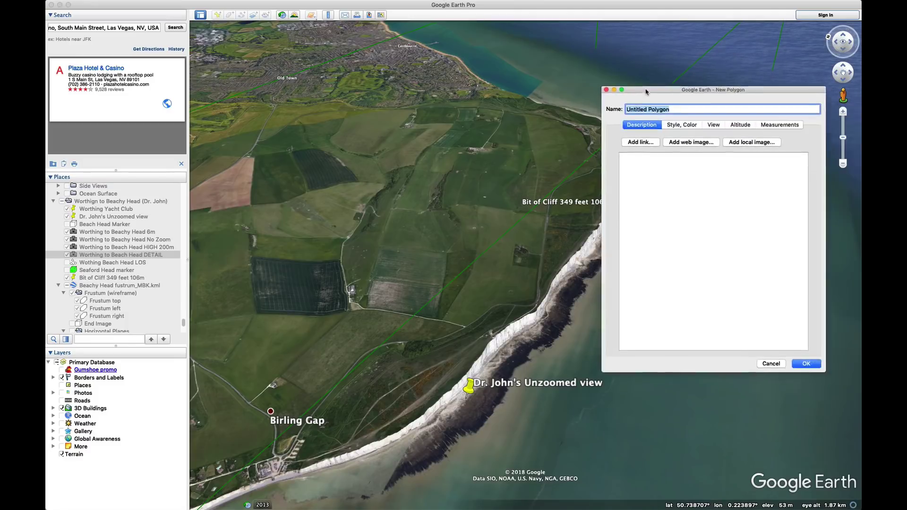
left_click_drag(646, 91, 654, 189)
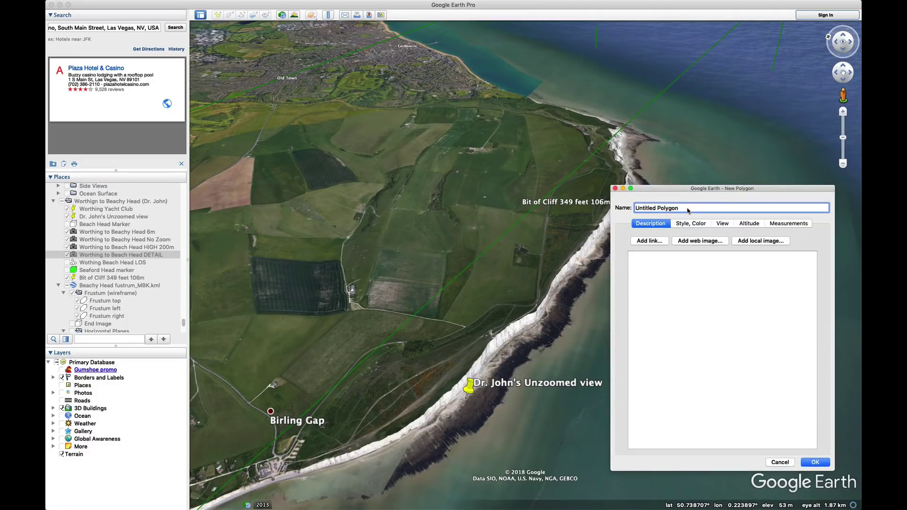
type("Marker")
left_click(476, 261)
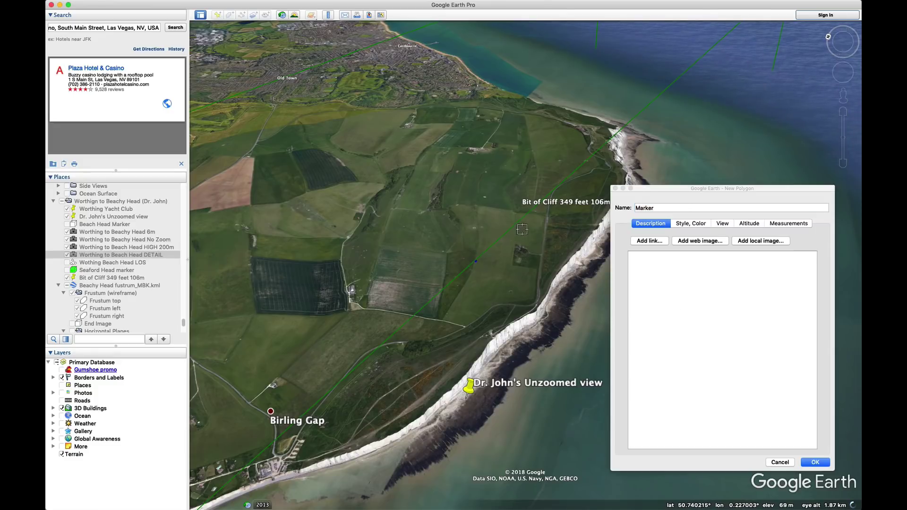
left_click(528, 226)
left_click(551, 262)
left_click(504, 287)
Step: Raise the polygon to 8389 m relative to sea floor, extend its sides to the ground and save it
left_click(754, 259)
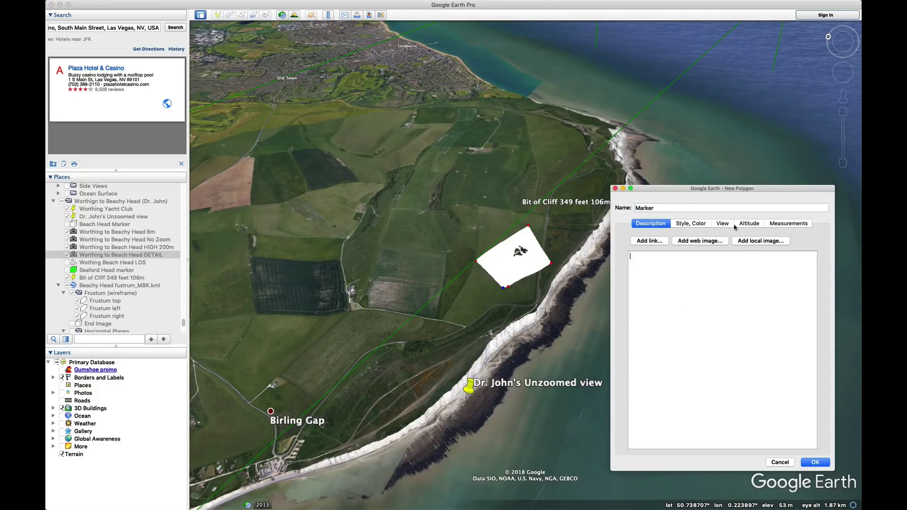
left_click(750, 224)
left_click(775, 246)
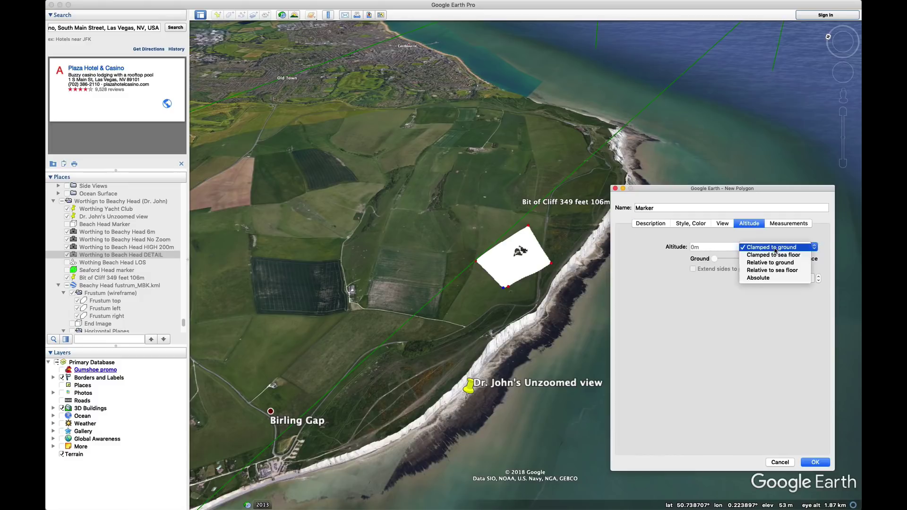
left_click(768, 273)
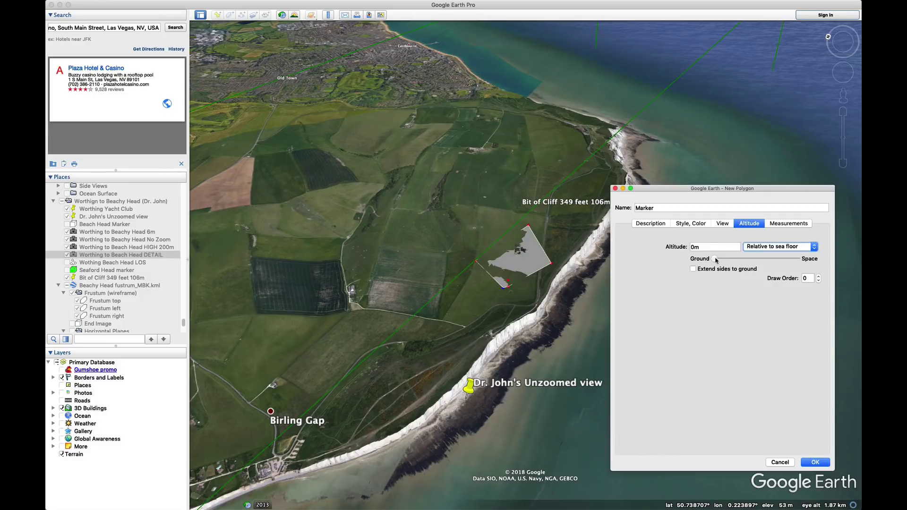
left_click_drag(715, 259, 741, 261)
left_click(693, 269)
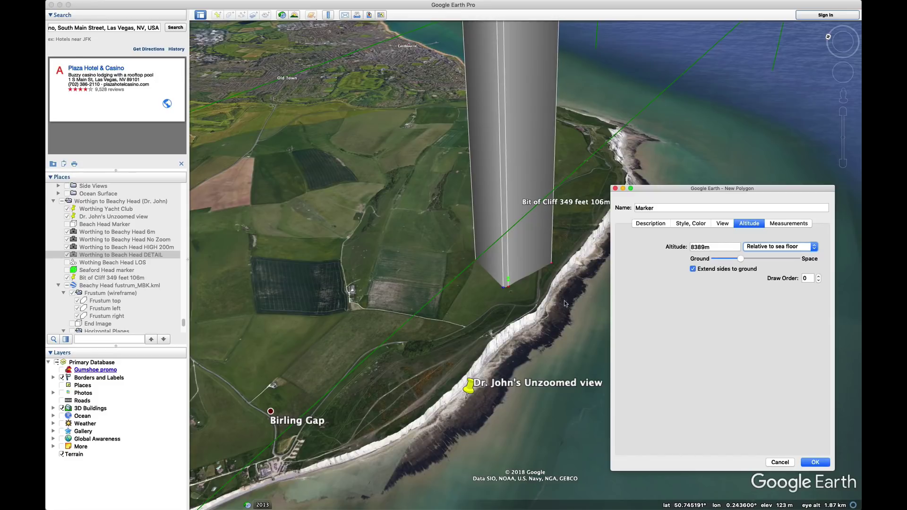
left_click(815, 462)
Step: Examine the tall marker from above the Worthing shoreline and find Marker in the list of saved places
scroll(471, 300, "down", 10)
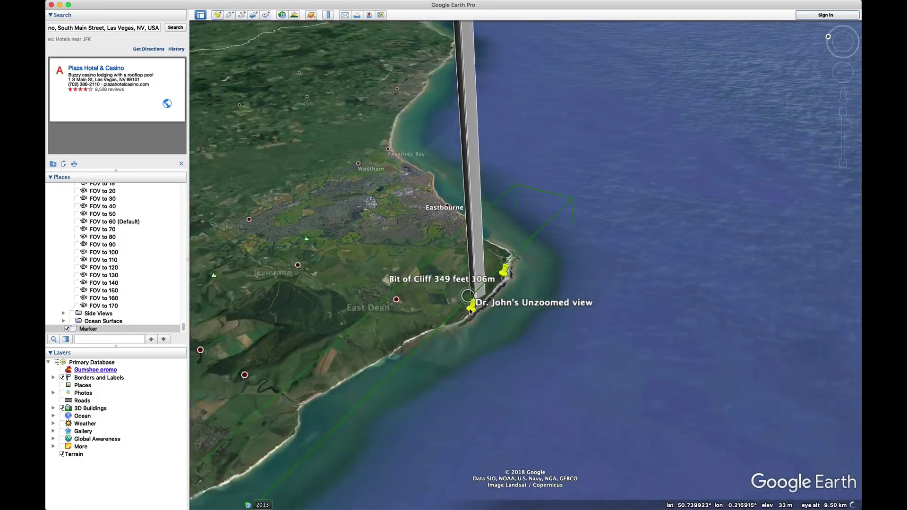
scroll(511, 345, "up", 10)
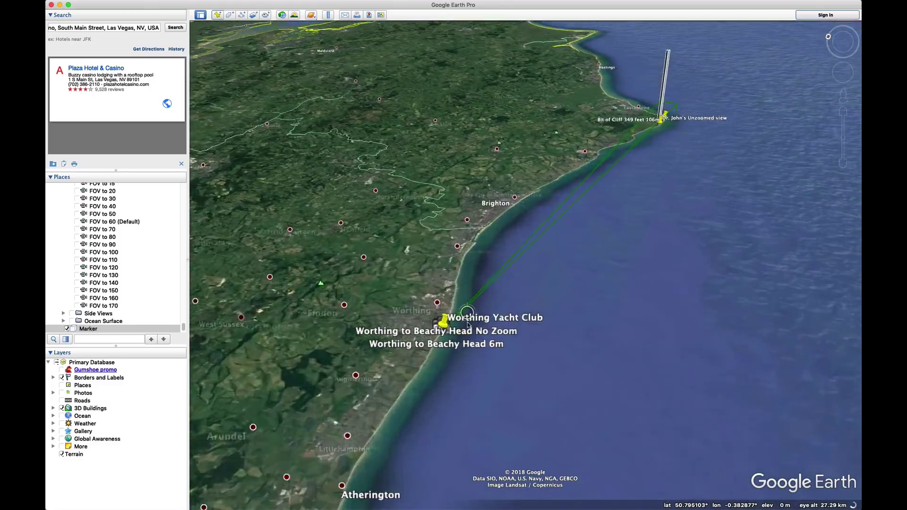
scroll(475, 353, "up", 5)
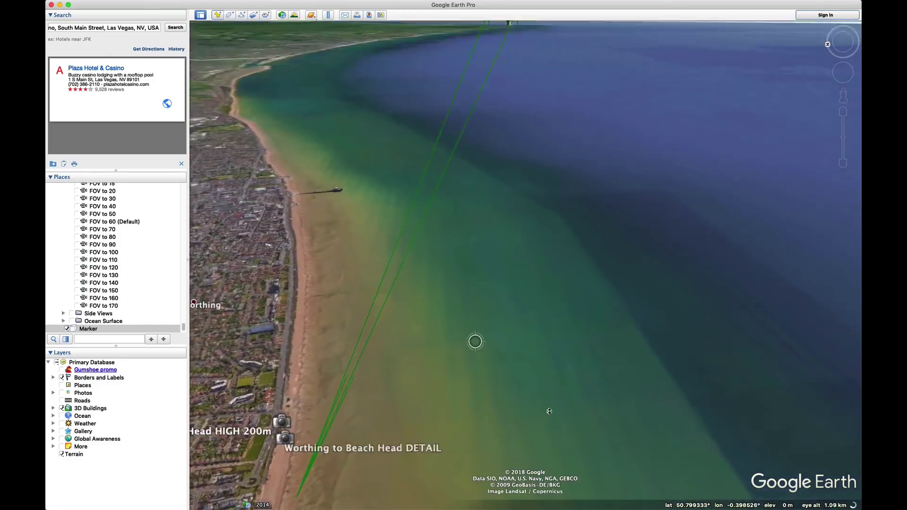
scroll(614, 381, "up", 5)
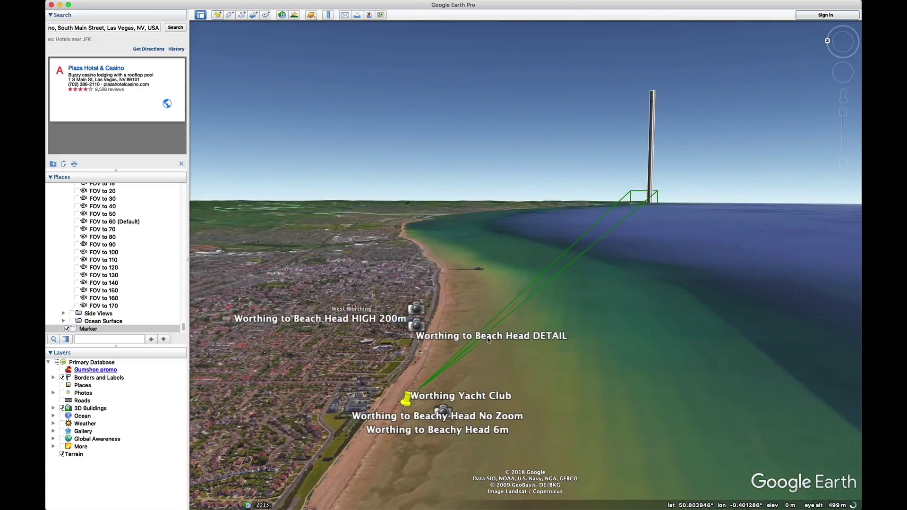
scroll(89, 255, "up", 5)
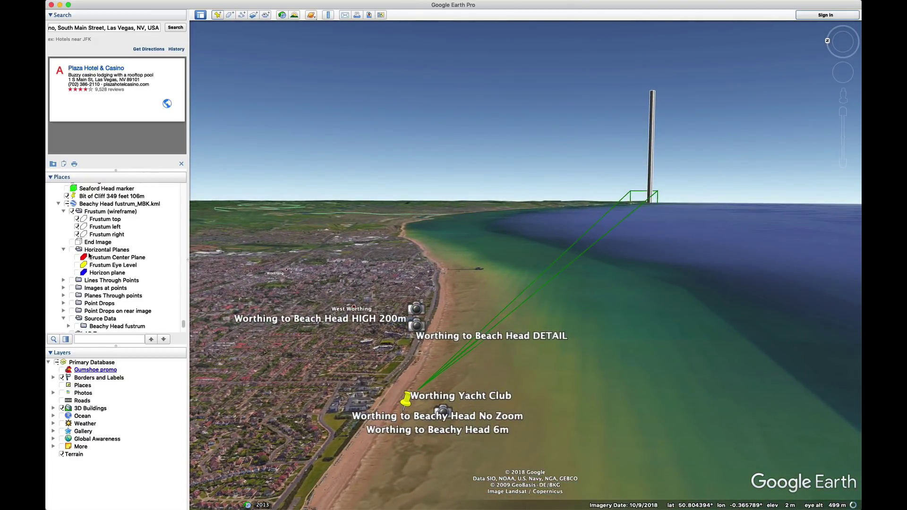
scroll(90, 255, "down", 5)
double_click(89, 285)
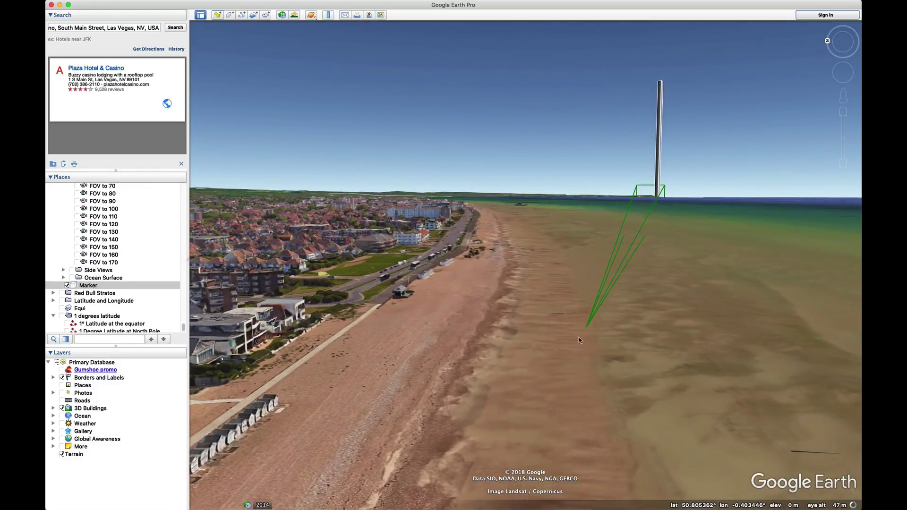
Step: Start a new photo overlay named Demo from above the Worthing shoreline, looking along the coast toward the marker
scroll(580, 340, "down", 5)
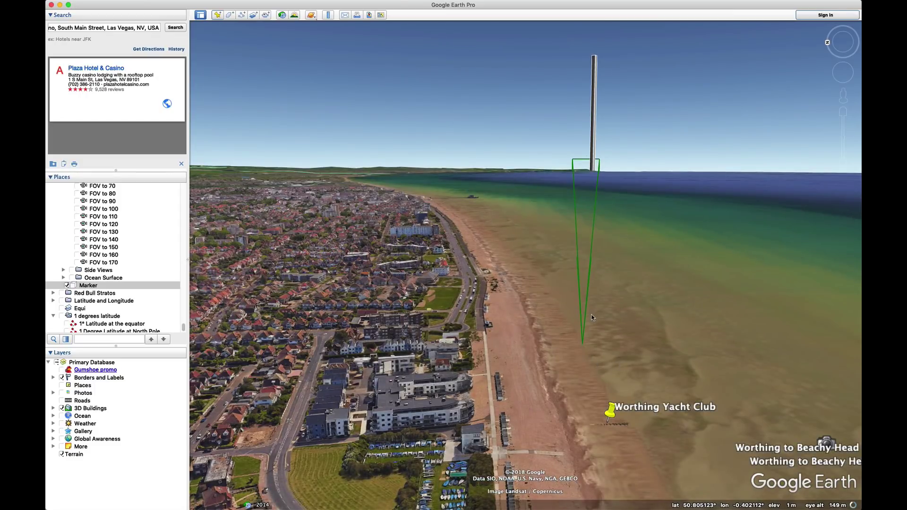
middle_click_drag(594, 315, 569, 330)
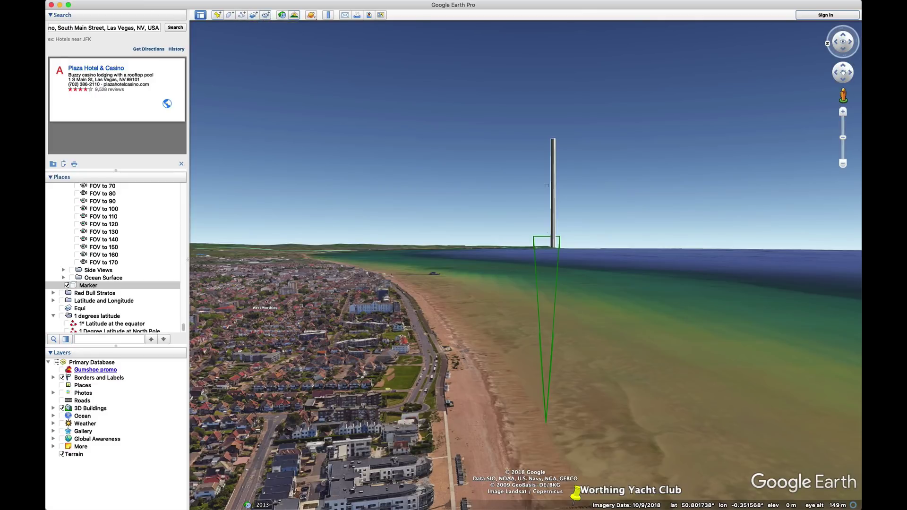
key("super+shift+p")
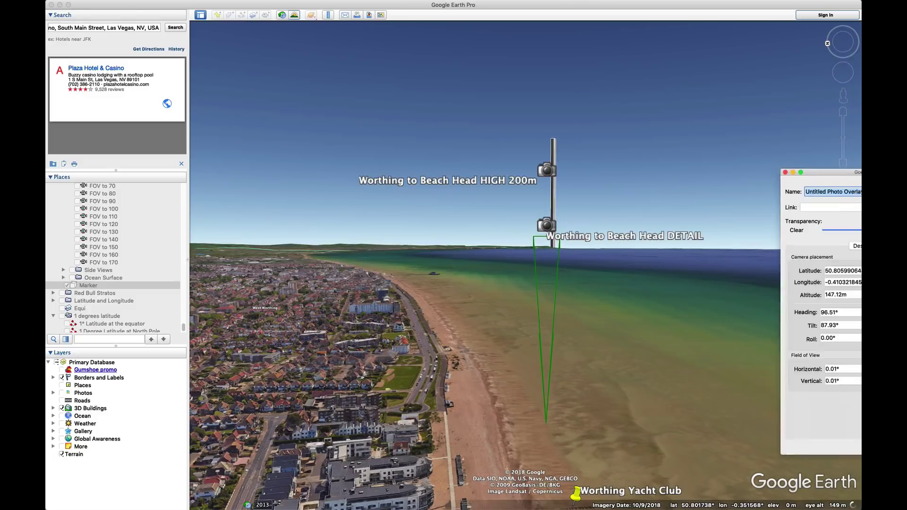
left_click_drag(726, 106, 319, 140)
left_click(316, 157)
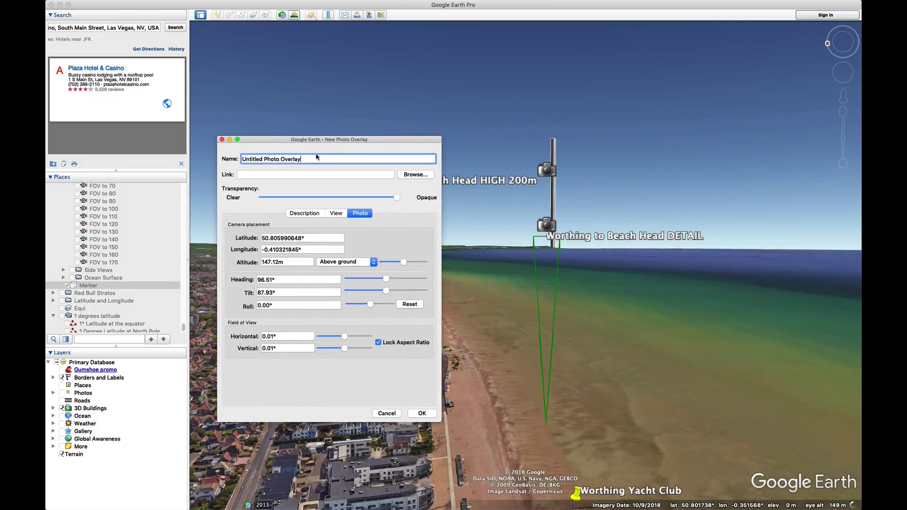
triple_click(284, 160)
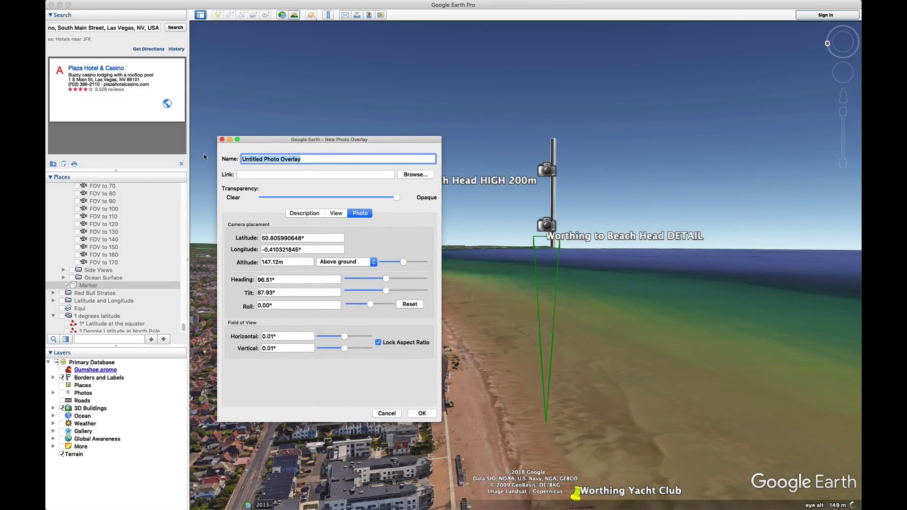
type("Demop")
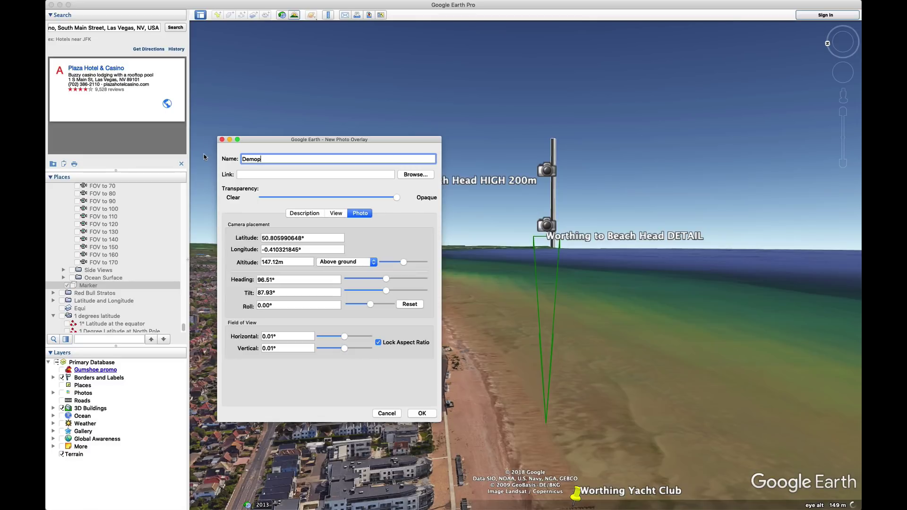
key("BackSpace")
key("Tab")
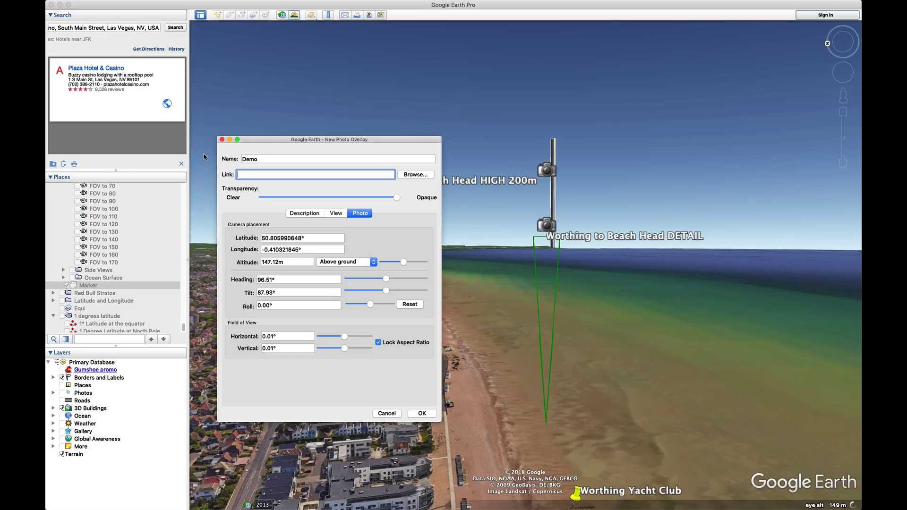
type("https://www.metabunk.org/t")
key("Tab")
left_click_drag(382, 140, 257, 121)
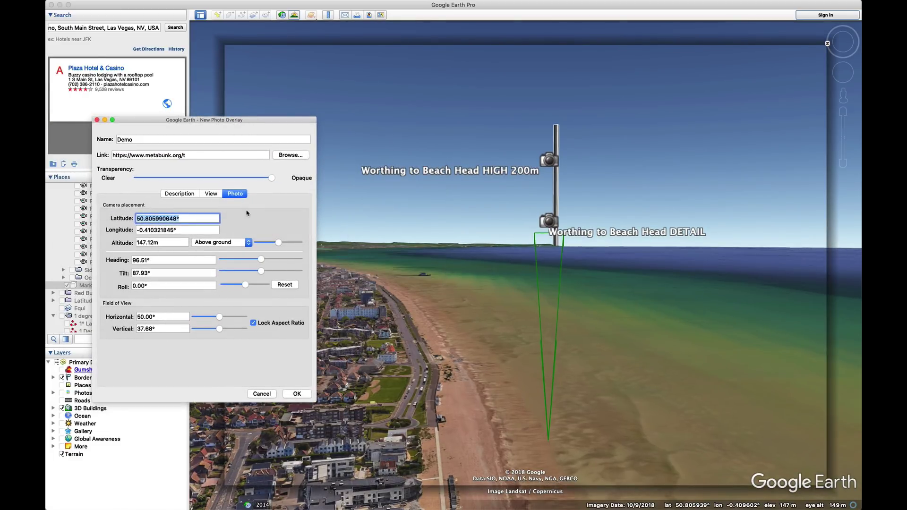
Step: Narrow the overlay's horizontal field of view to 7.74° and aim it at the marker with heading 99.13° and tilt 89.92°
left_click(169, 319)
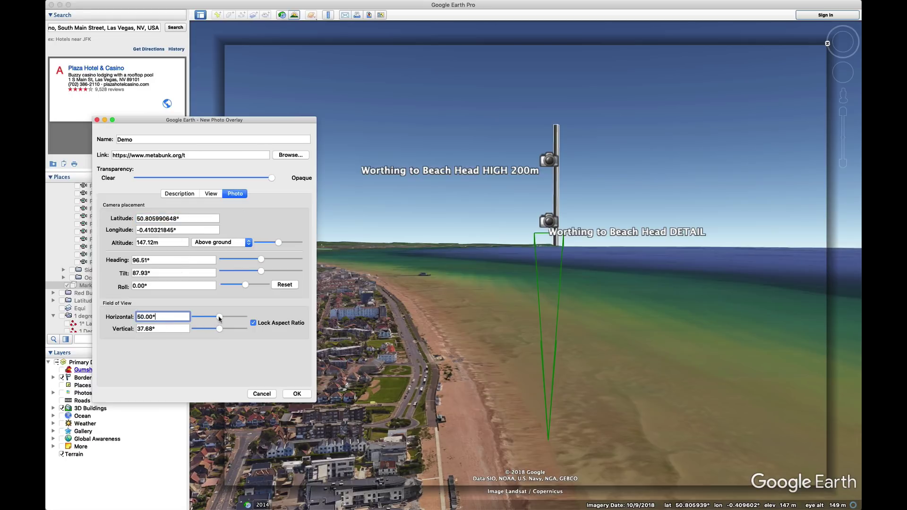
left_click_drag(218, 317, 200, 320)
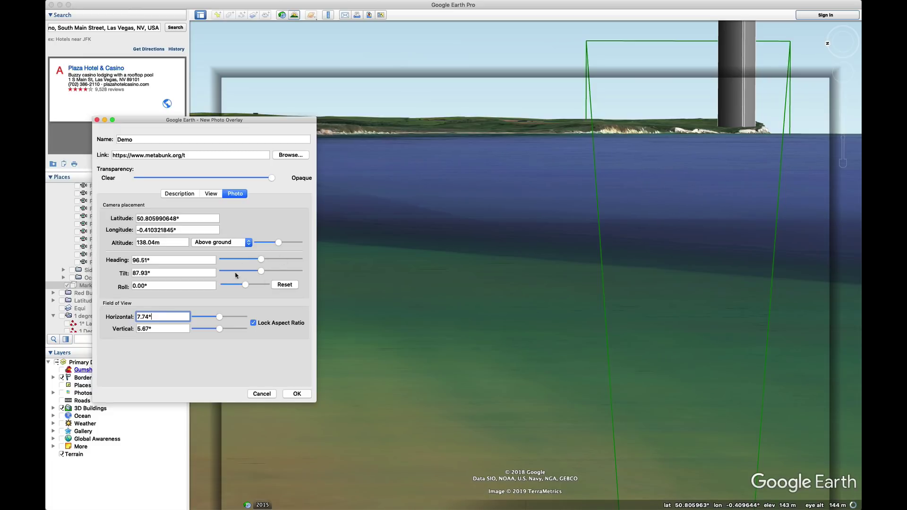
mouse_move(263, 262)
left_mouse_down()
mouse_move(251, 267)
mouse_move(259, 273)
left_mouse_up()
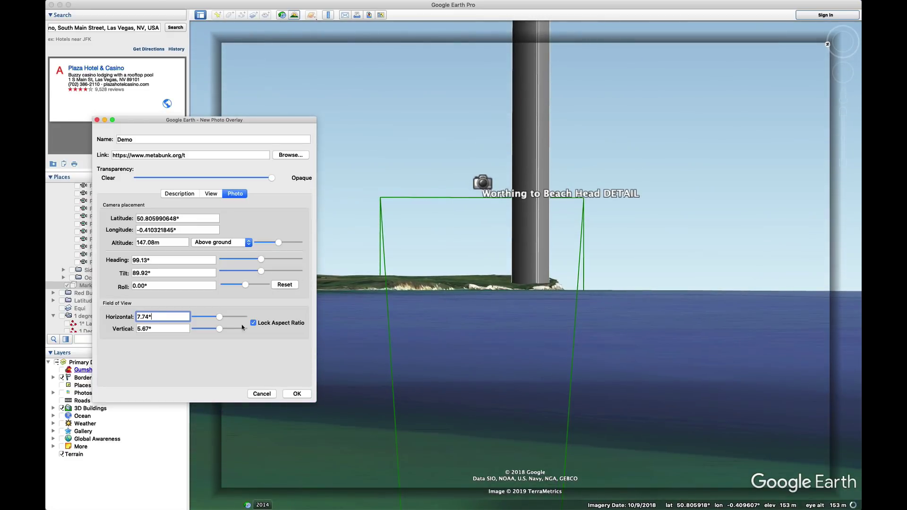
Step: Zoom the overlay onto the cliffs with a 1.07° horizontal field of view and set its tilt to 89.65°
left_click_drag(220, 319, 192, 319)
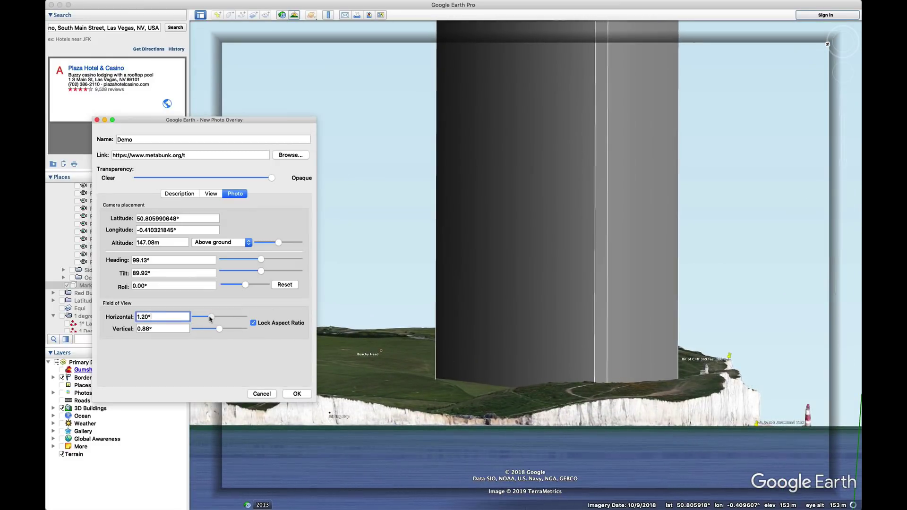
left_click_drag(211, 318, 208, 319)
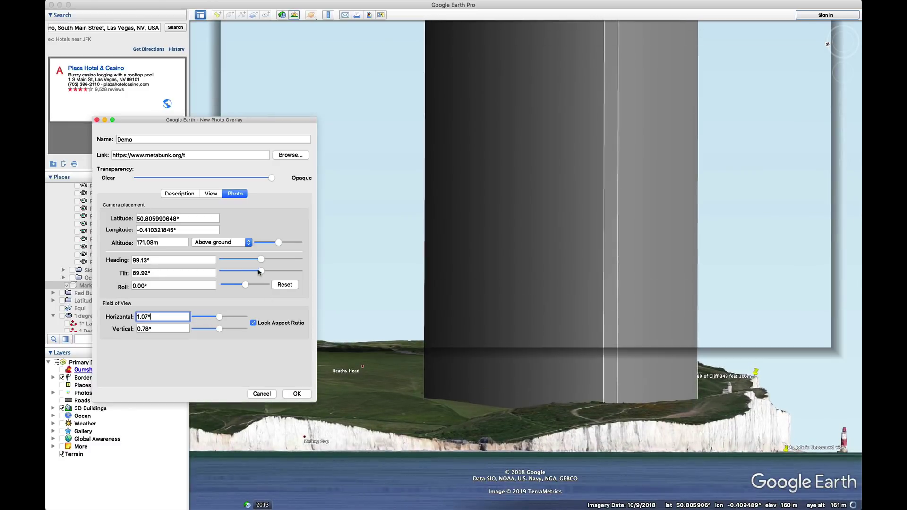
left_click_drag(259, 273, 273, 268)
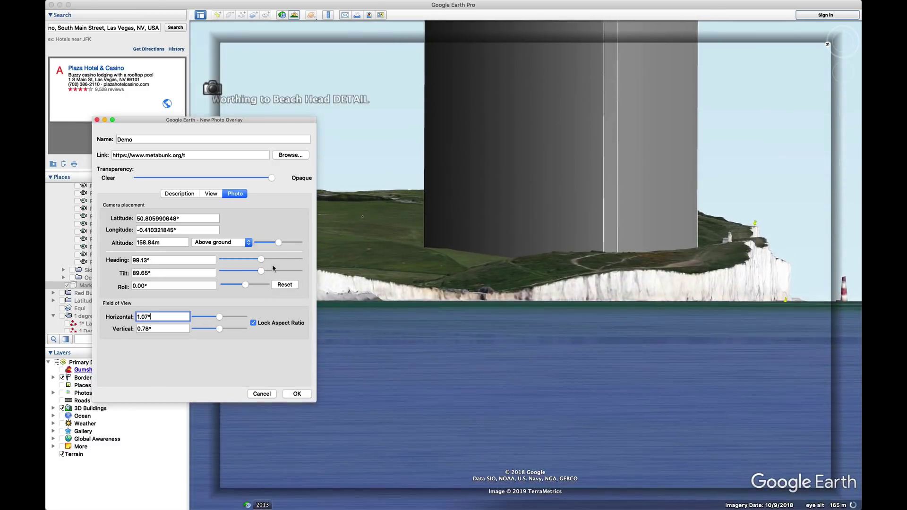
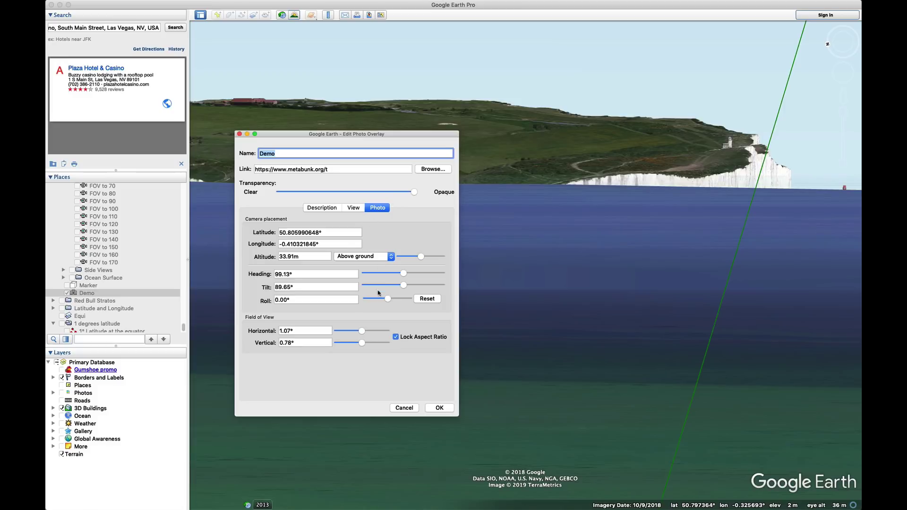
Step: Set the Demo overlay's tilt to 90.05°, lower its altitude to 9.10 m and measure that altitude above sea level
left_click_drag(401, 286, 405, 285)
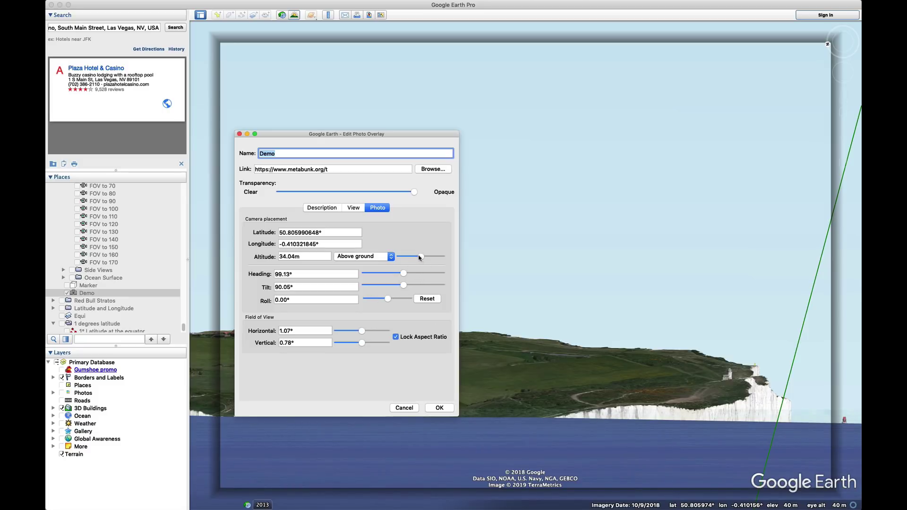
left_click_drag(420, 256, 408, 257)
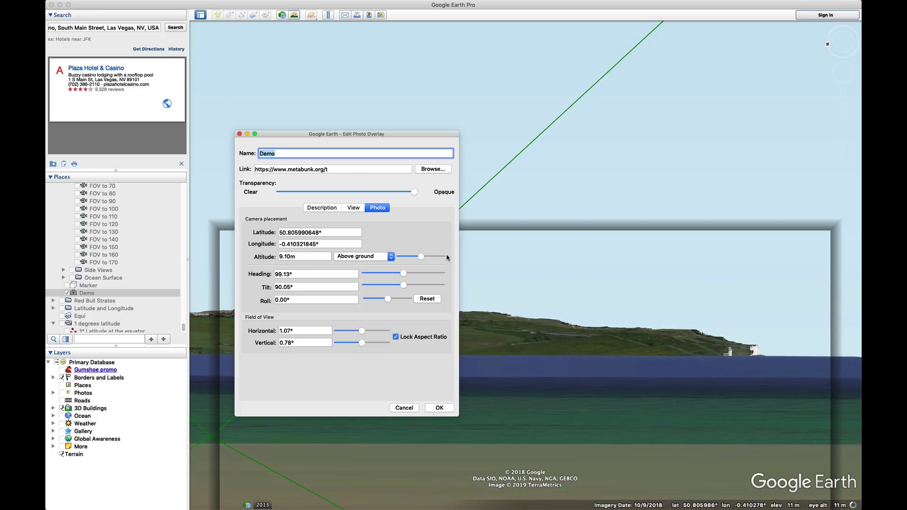
left_click(391, 258)
left_click(378, 265)
left_click_drag(427, 137, 311, 152)
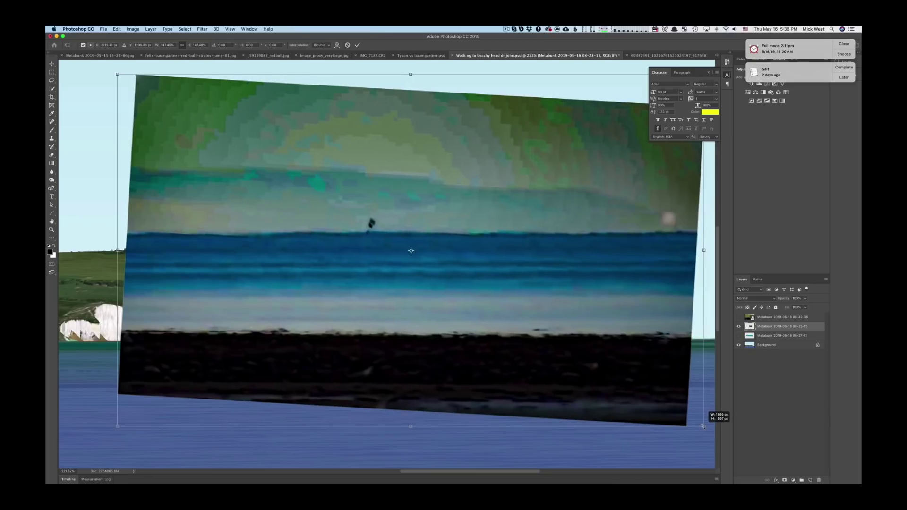
Step: Switch to Photoshop, try rescaling the tilted shoreline photo over the cliff view, and set its layer opacity to 87%
left_click_drag(702, 415, 475, 307)
key("ctrl+z")
key("8")
key("7")
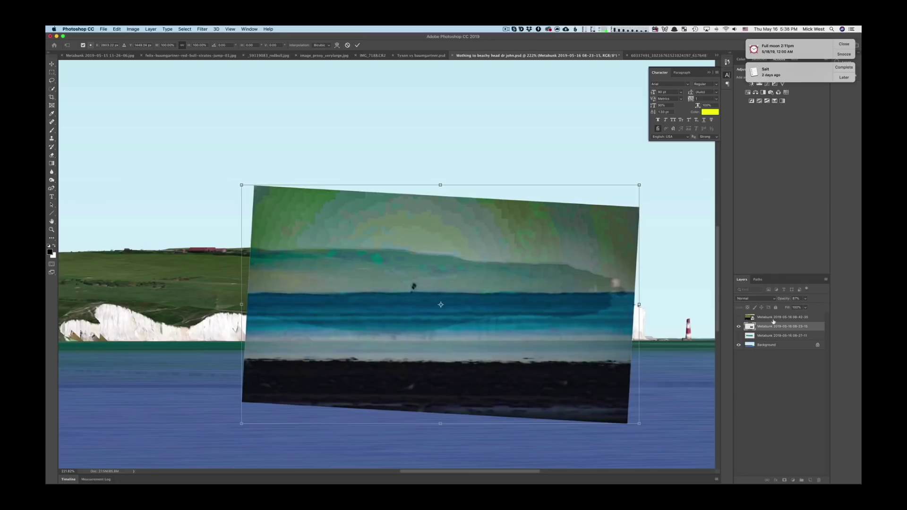
left_click(805, 298)
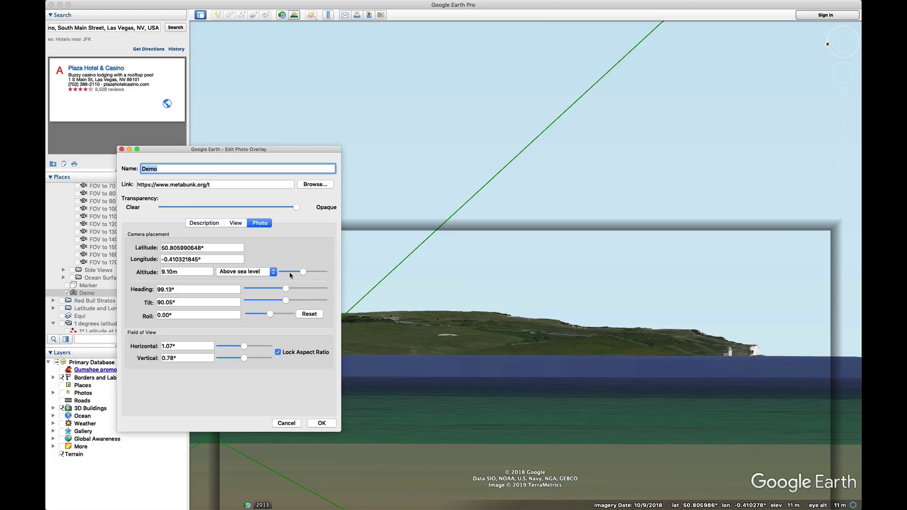
Step: Return to Google Earth Pro, raise the Demo overlay's altitude to 34.42 m above sea level and save it
left_click_drag(305, 273, 338, 276)
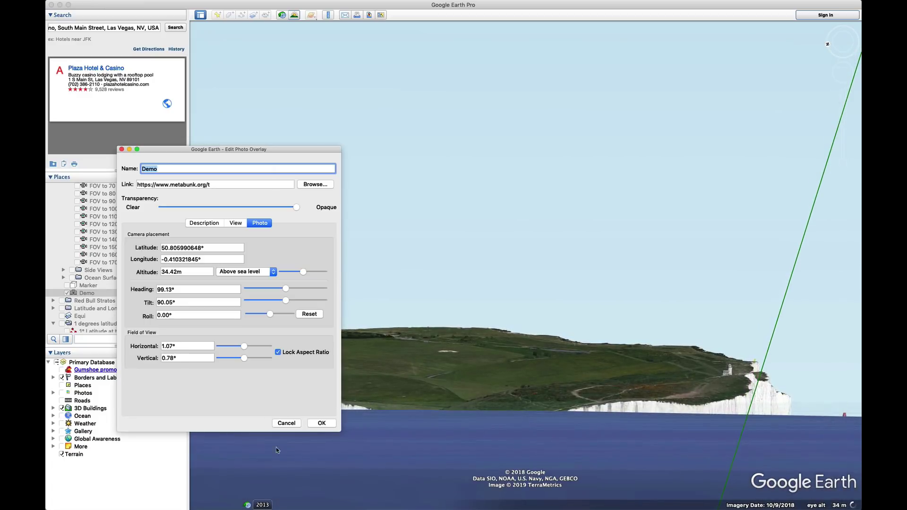
left_click(318, 423)
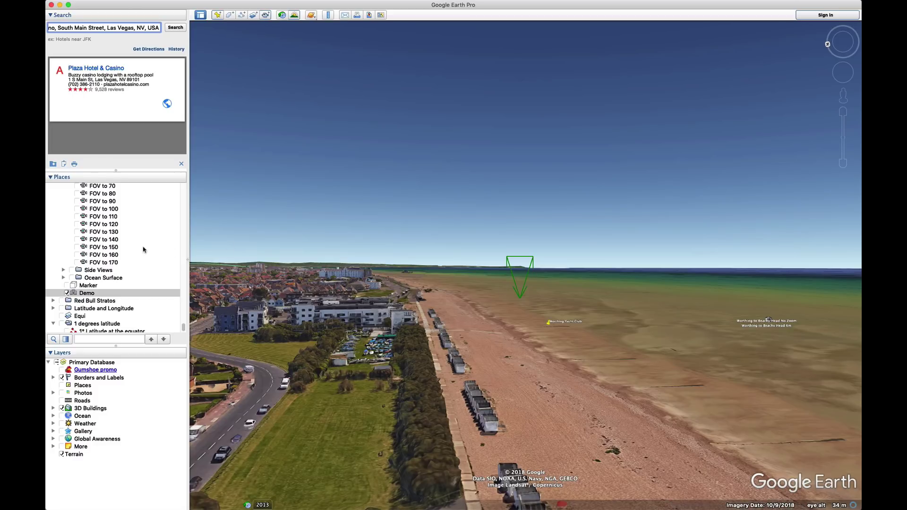
Step: Fly to the Unzoomed view placemark in the Beachy Head folder and view the Worthing to Beach Head DETAIL photo
scroll(137, 255, "up", 10)
scroll(132, 255, "up", 10)
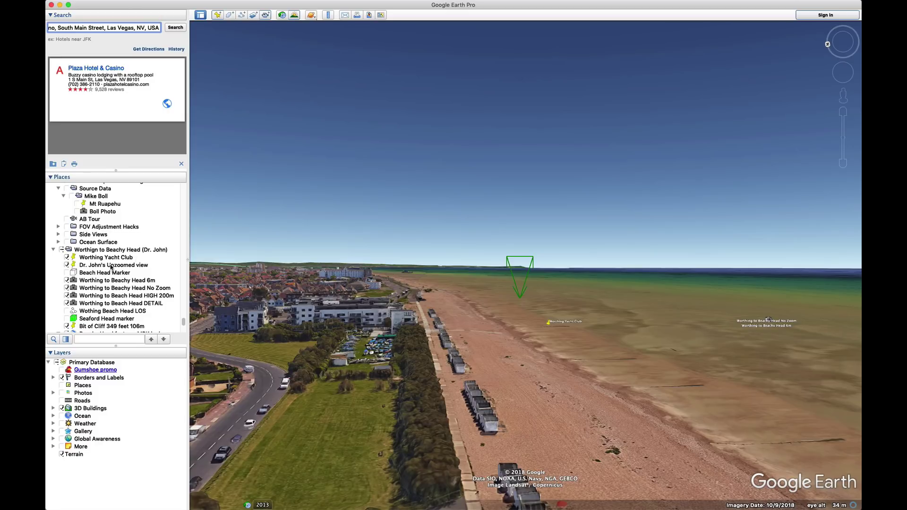
double_click(105, 267)
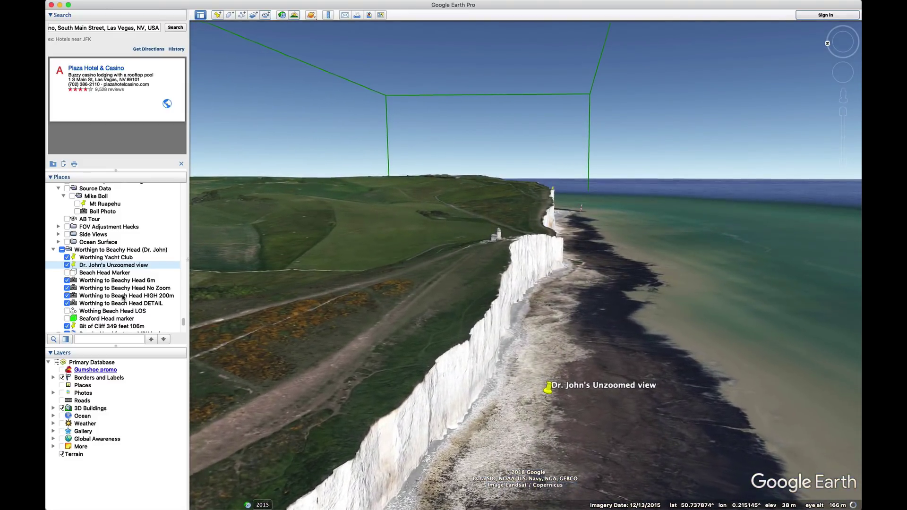
double_click(126, 305)
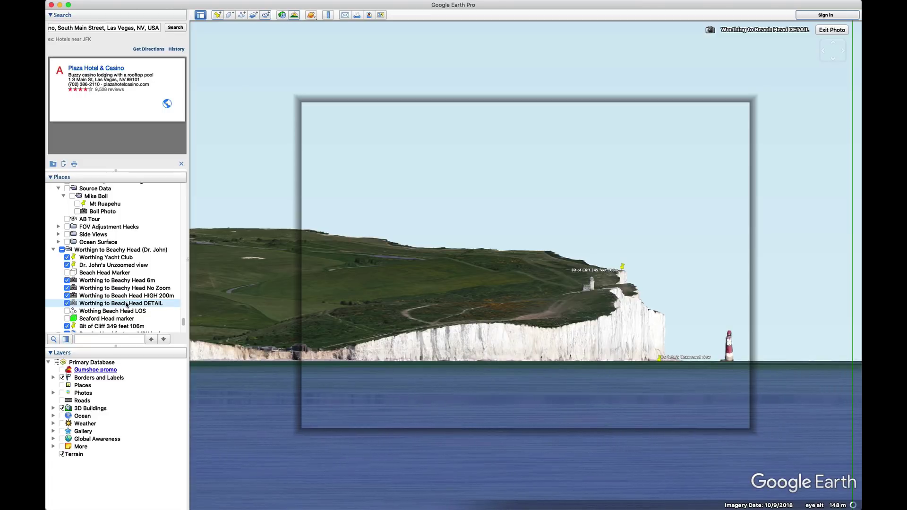
mouse_move(827, 86)
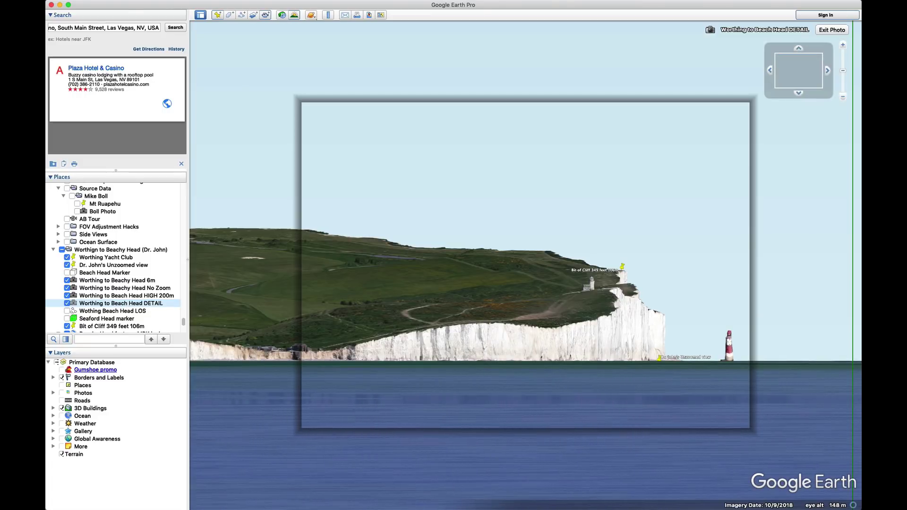